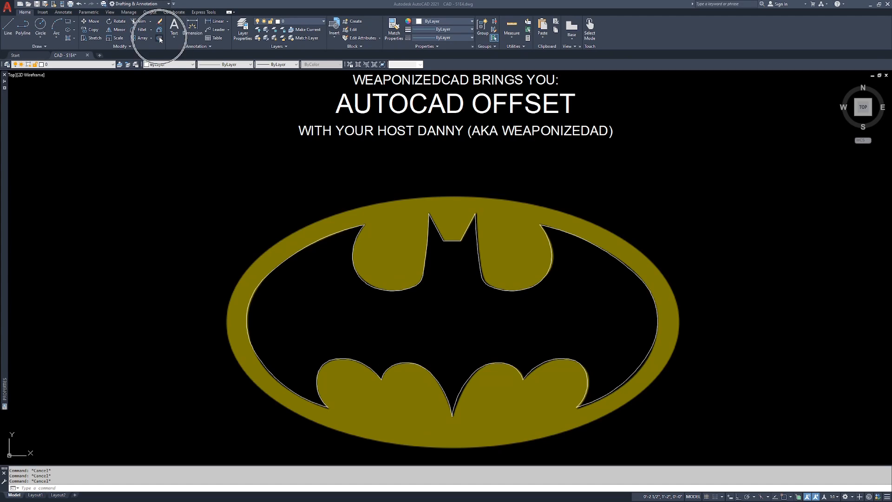
Offset the original bat outline by 0.5 inch, once to the outside and once to the inside
click(160, 41)
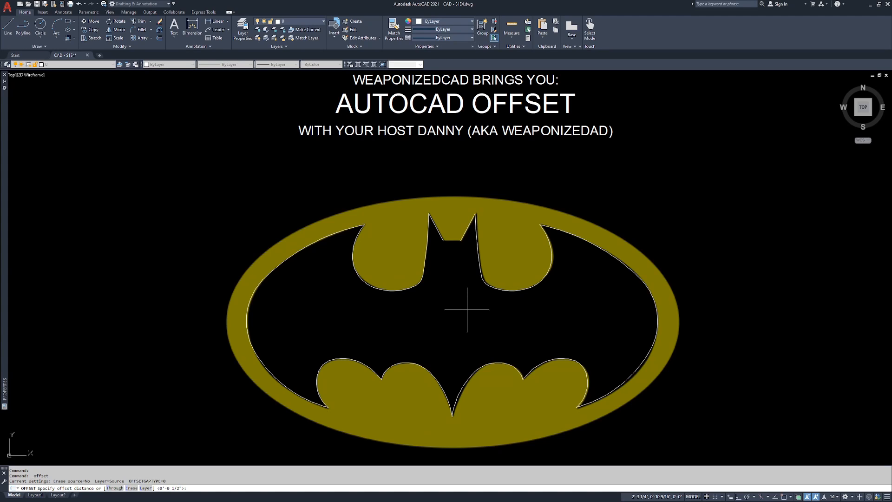
key(Return)
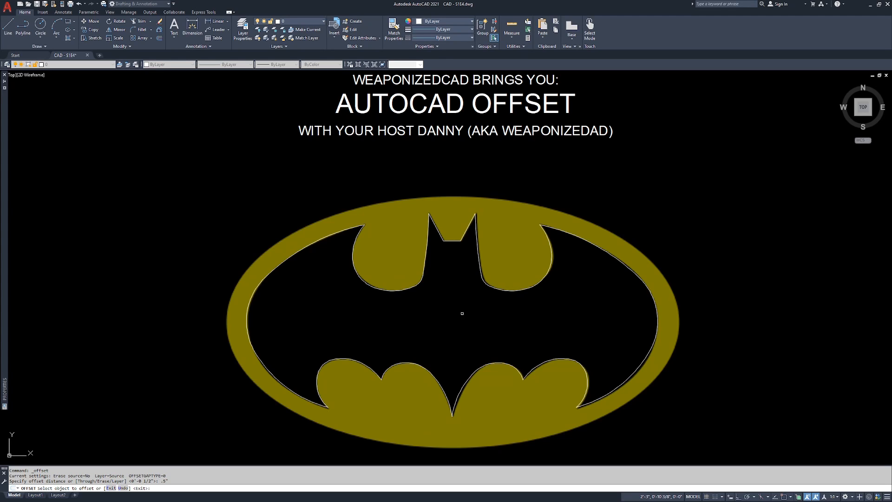
click(333, 233)
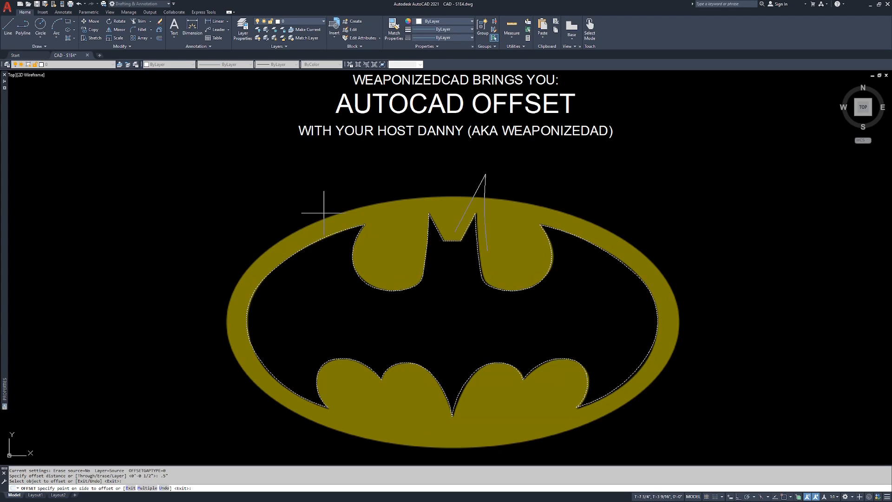
click(302, 186)
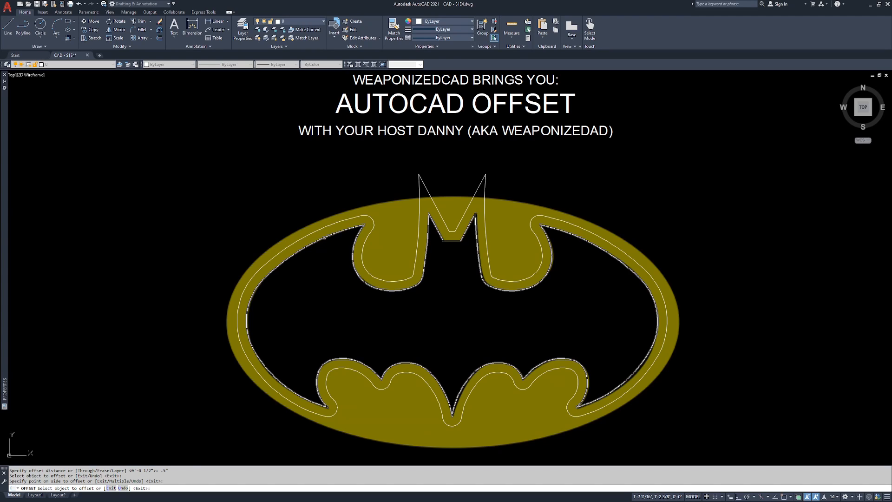
click(325, 237)
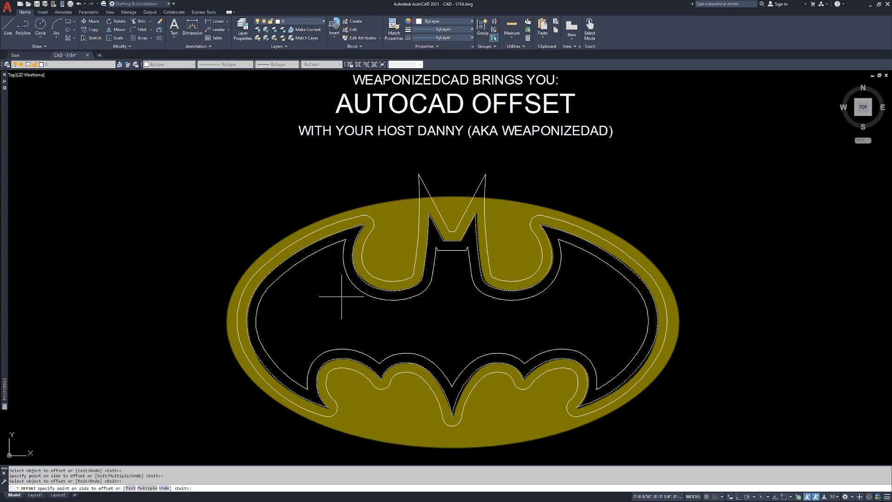
click(347, 313)
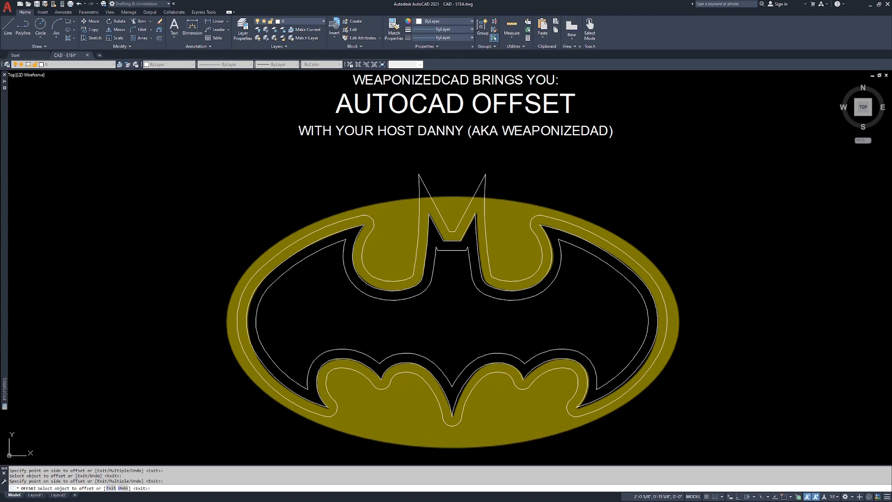
key(Return)
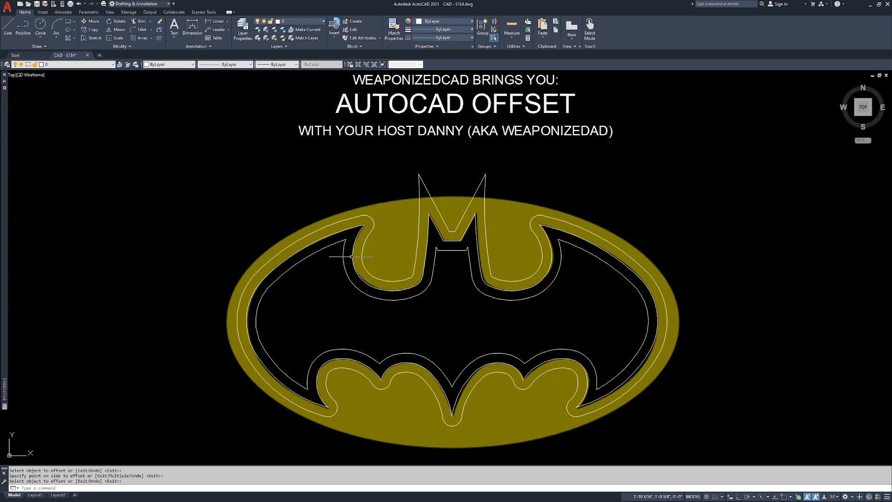
Scale the original bat outline by a factor of 1.1 about the middle of the logo
click(118, 40)
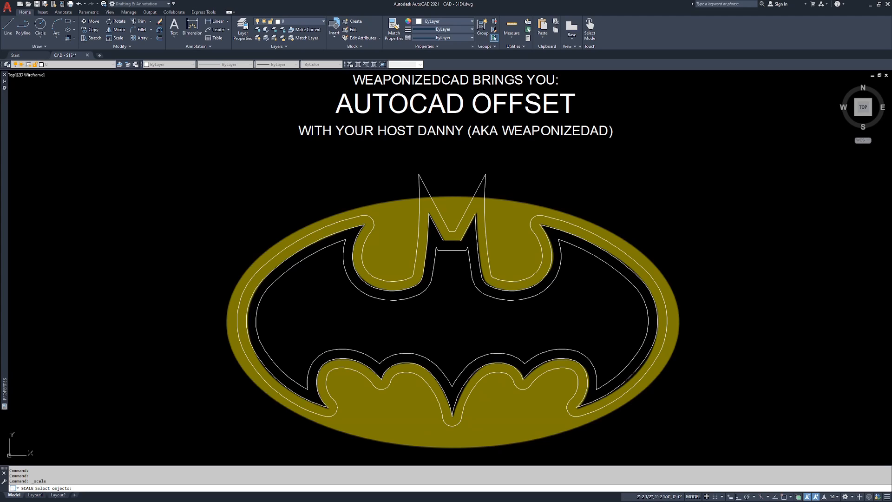
click(456, 239)
click(450, 244)
key(Return)
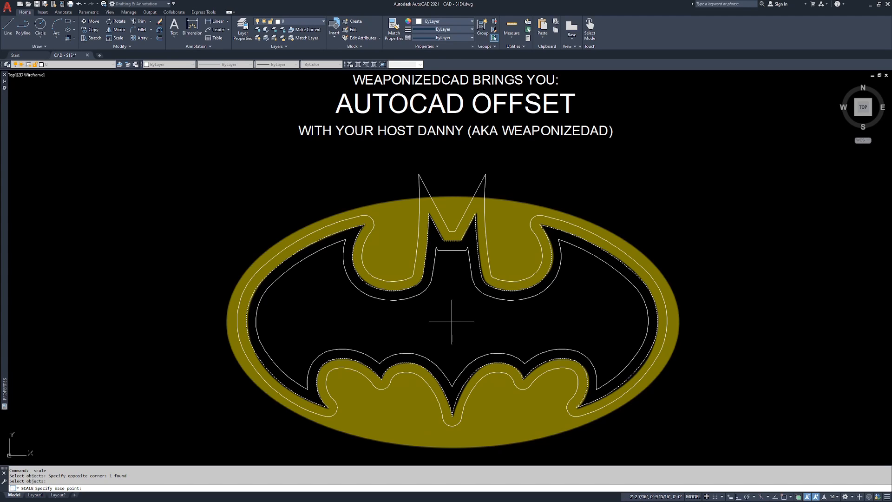
click(451, 321)
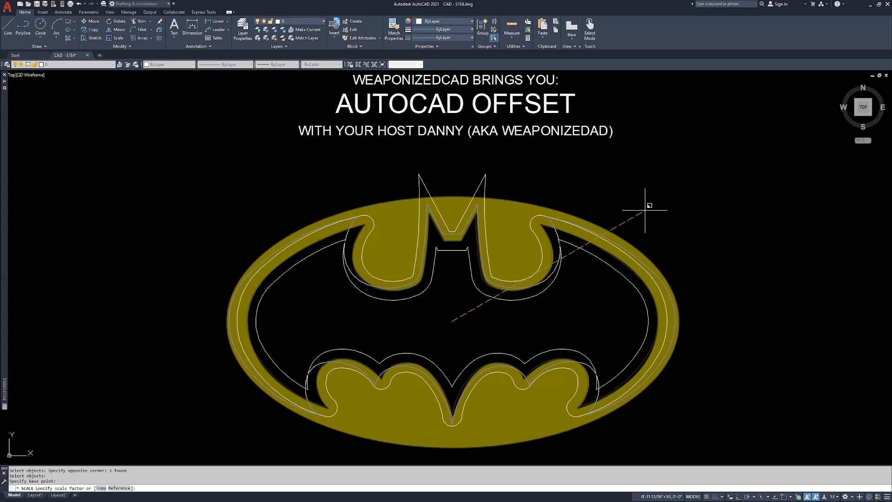
key(Return)
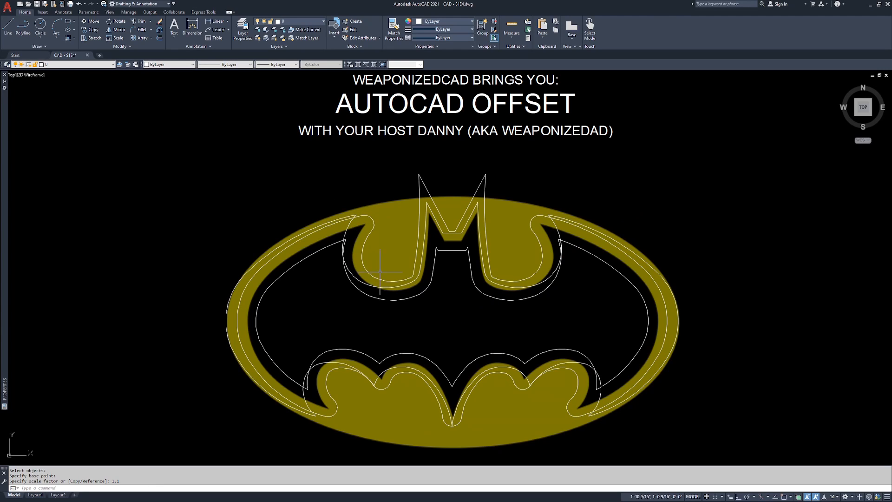
Deselect the enlarged bat outline and undo its scaling
click(349, 226)
key(Escape)
key(Escape)
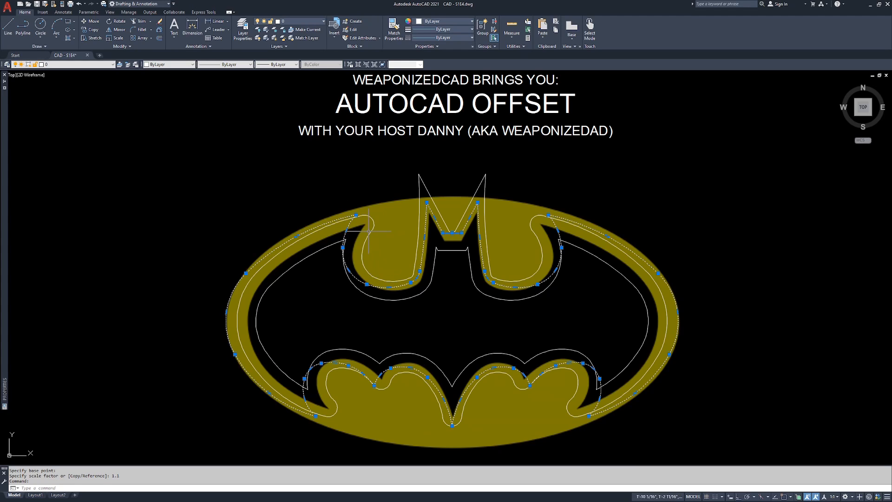
text(u)
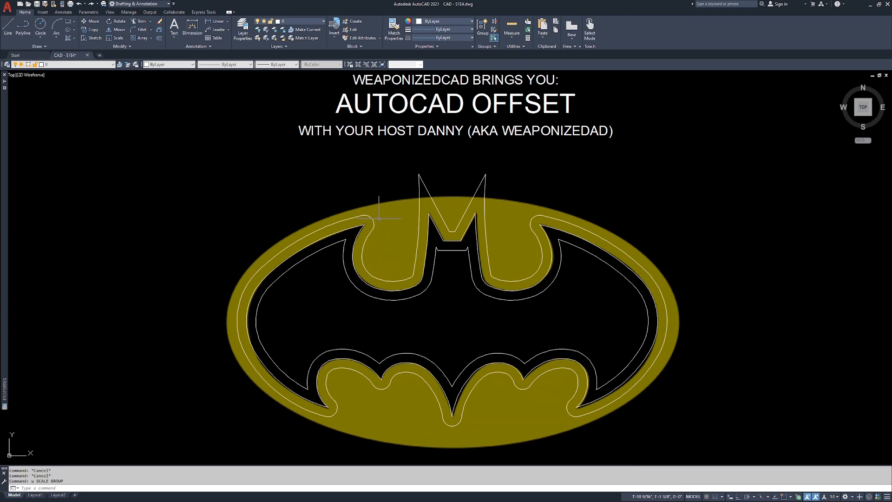
key(Return)
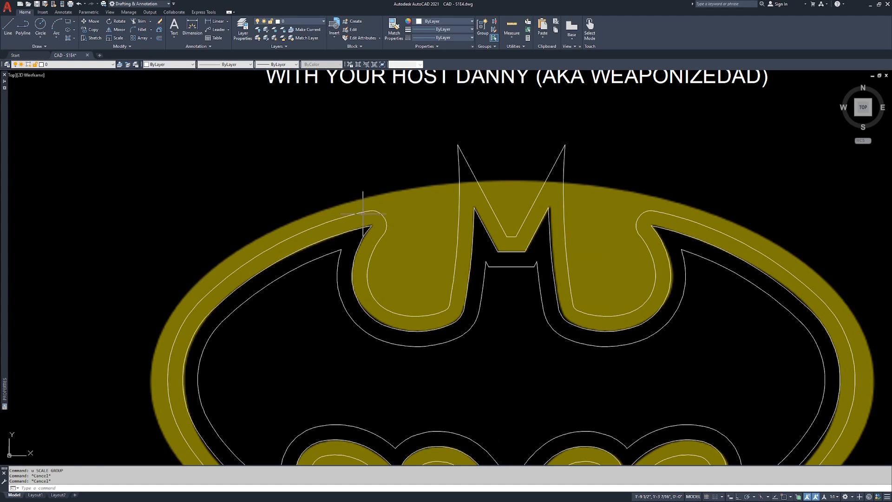
Explode the original bat outline into separate arcs and erase its outer offset copy
scroll(344, 244, up, 2)
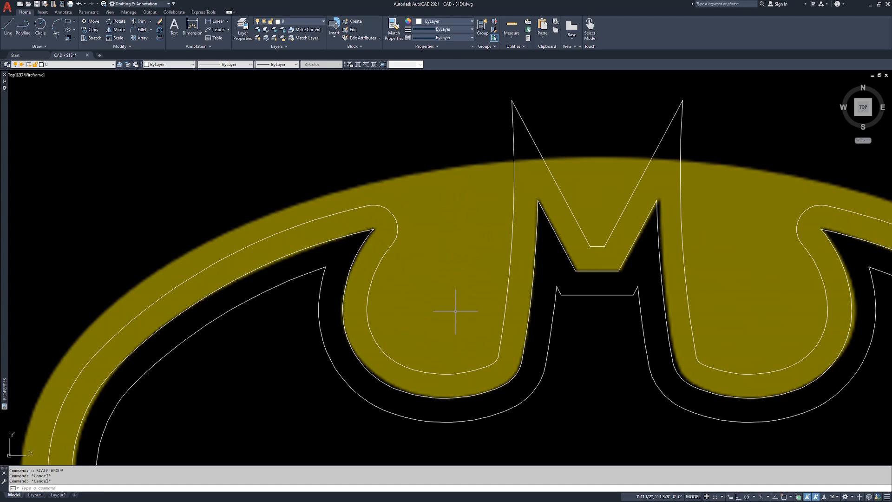
text(x)
key(Return)
click(363, 242)
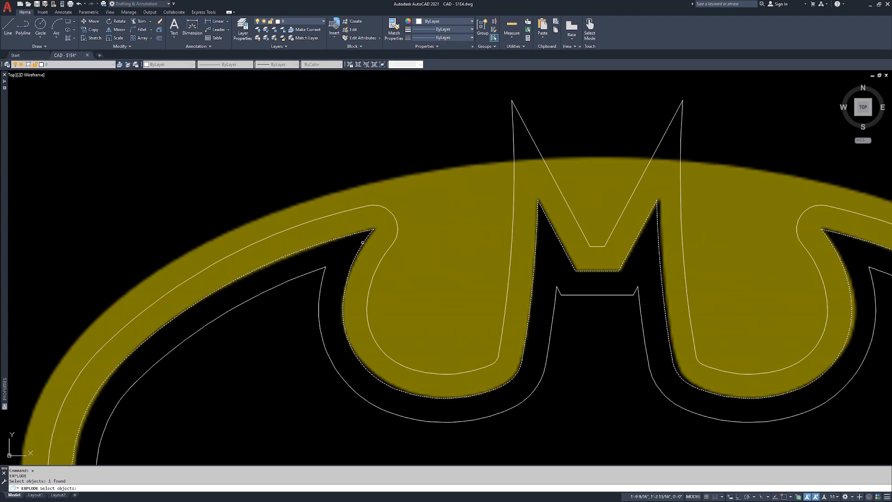
key(Return)
click(394, 246)
text(e)
key(Return)
Offset the two arcs that meet at the left wing's upper tip 1/2 inch to the outside of the bat
text(o)
key(Return)
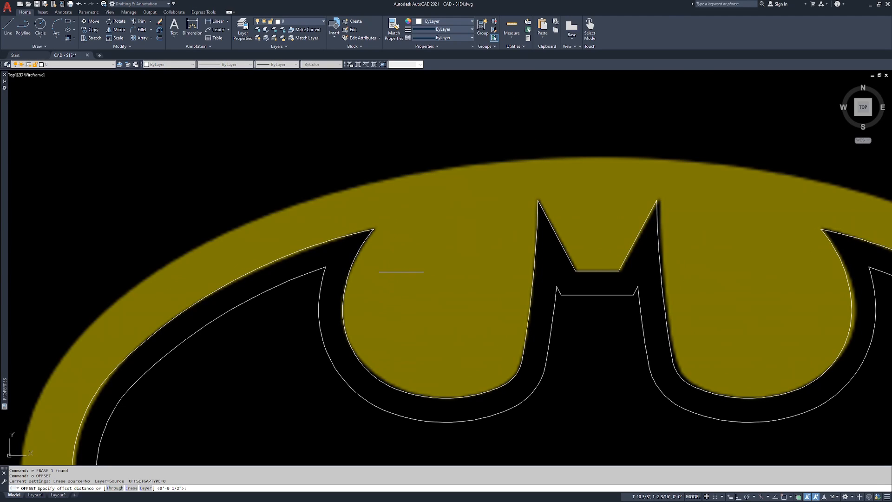
key(Return)
click(358, 251)
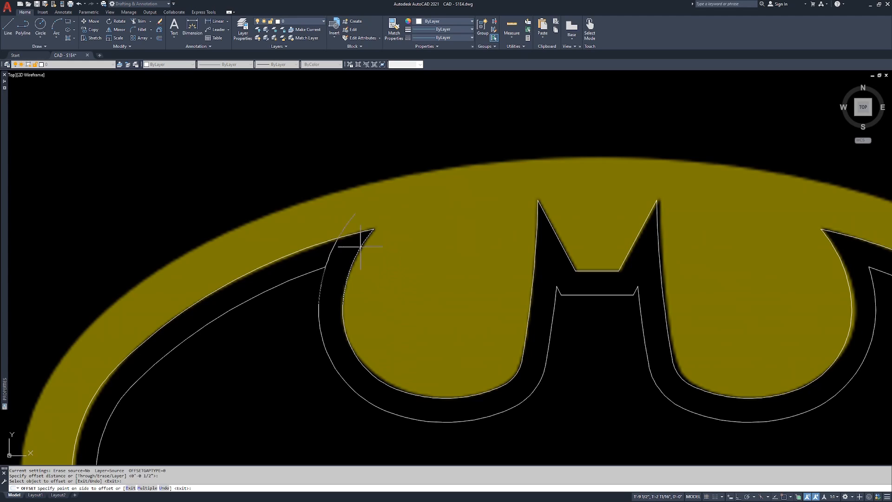
click(409, 256)
click(346, 236)
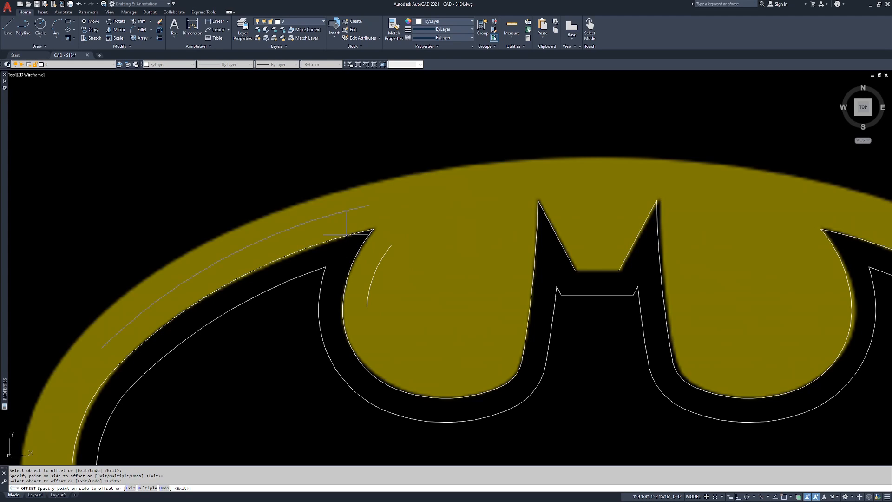
click(349, 208)
key(Return)
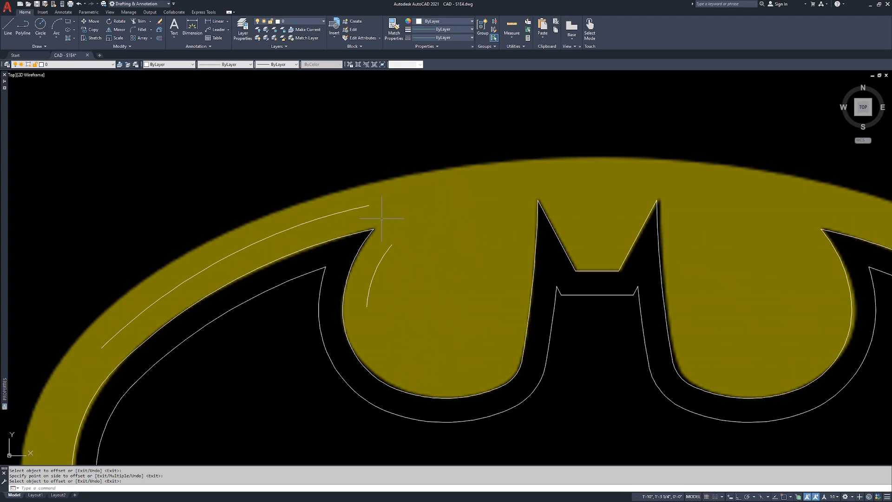
key(Return)
click(367, 205)
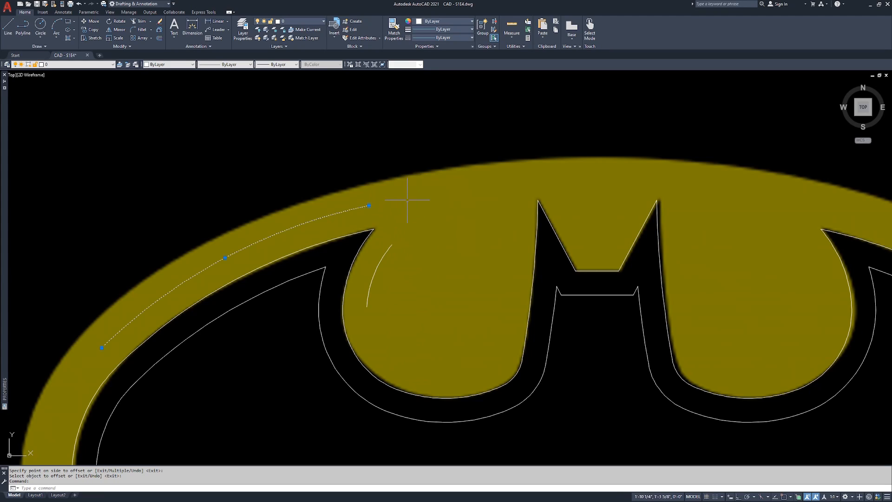
key(Escape)
key(Escape)
key(Escape)
Extend the upper offset arc of the left wing to the outer edge of the bat's left ear
text(ex)
key(Return)
click(538, 218)
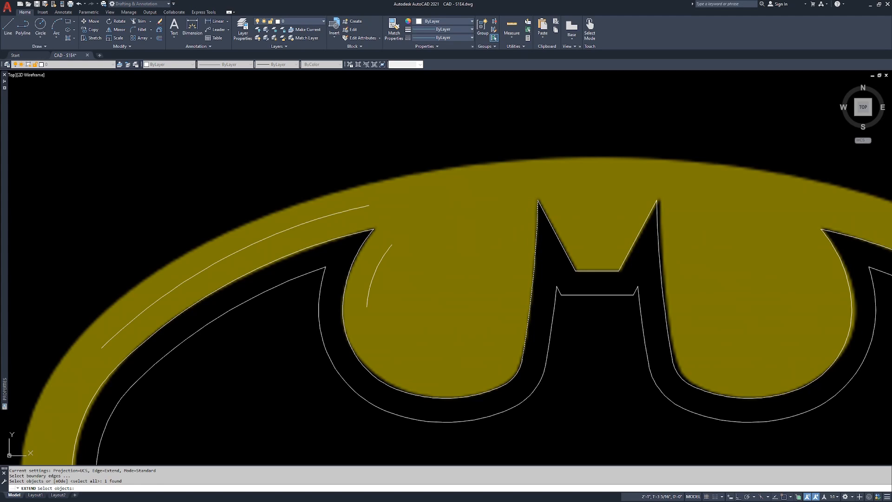
key(Return)
click(365, 207)
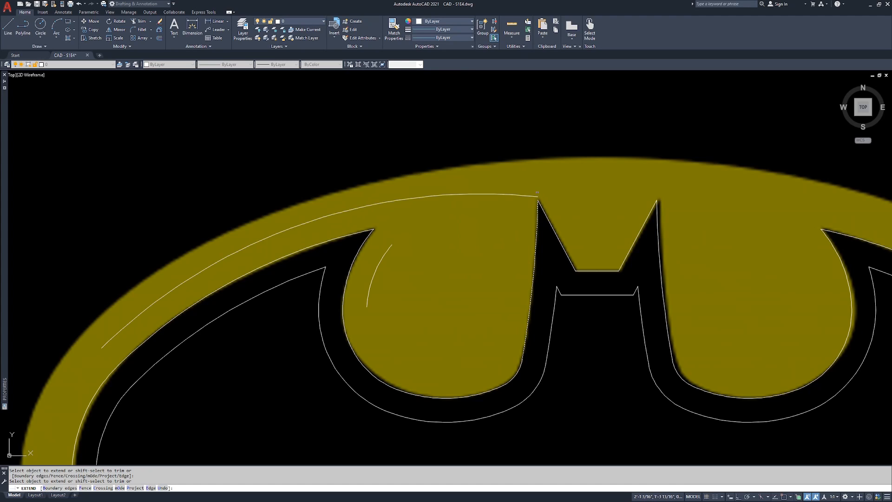
key(Return)
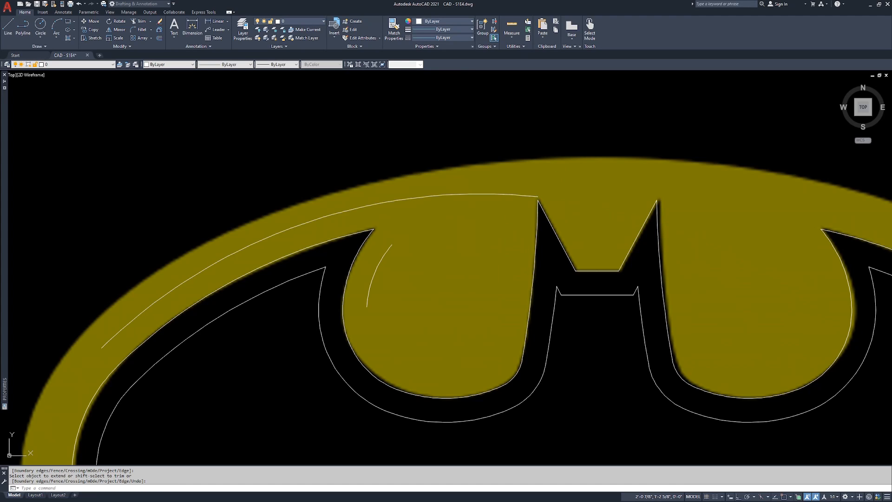
Extend the short inner-side offset arc of the left wing to the same left ear edge
key(Return)
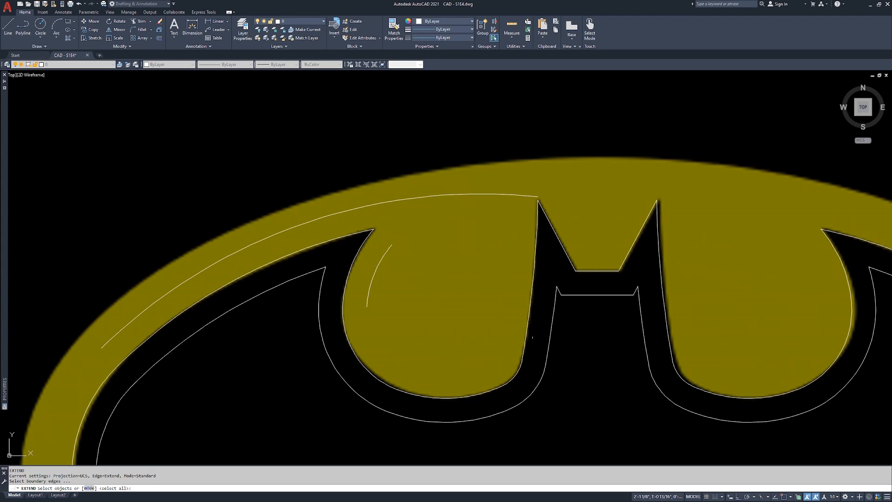
click(535, 250)
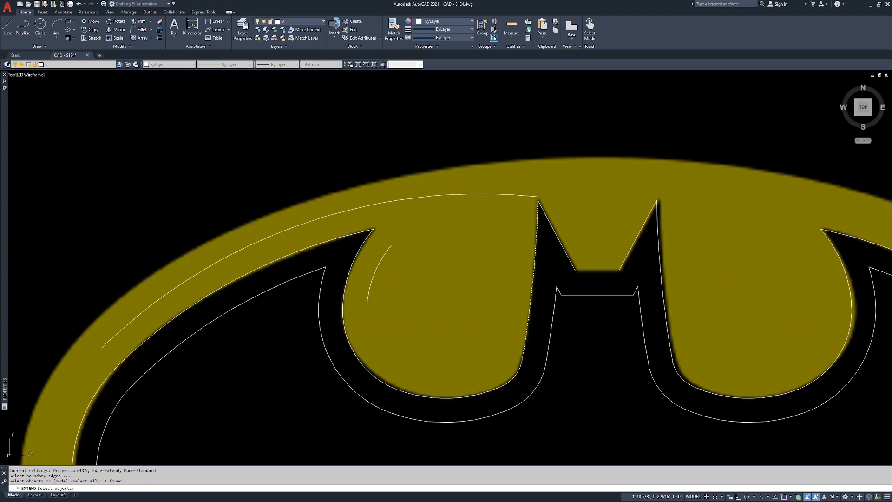
key(Return)
click(378, 269)
key(Return)
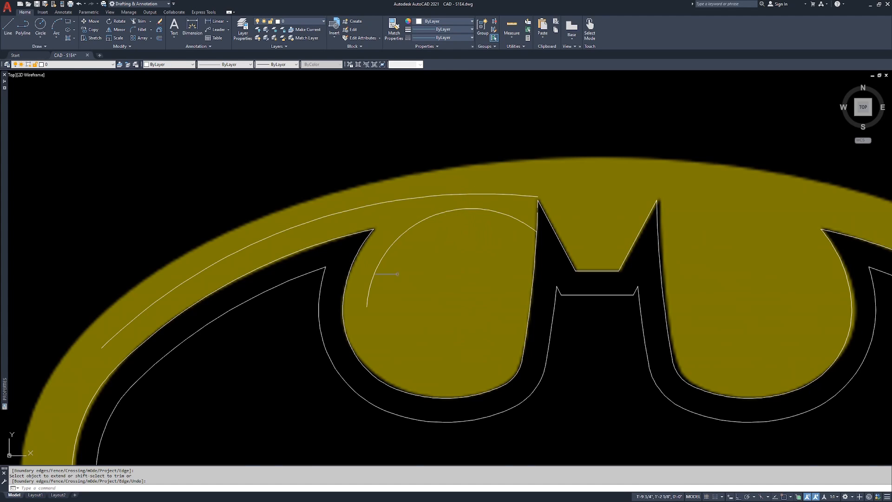
Fillet the two extended offset arcs around the left wing tip with a radius of 0.5
scroll(439, 217, down, 2)
scroll(410, 221, up, 2)
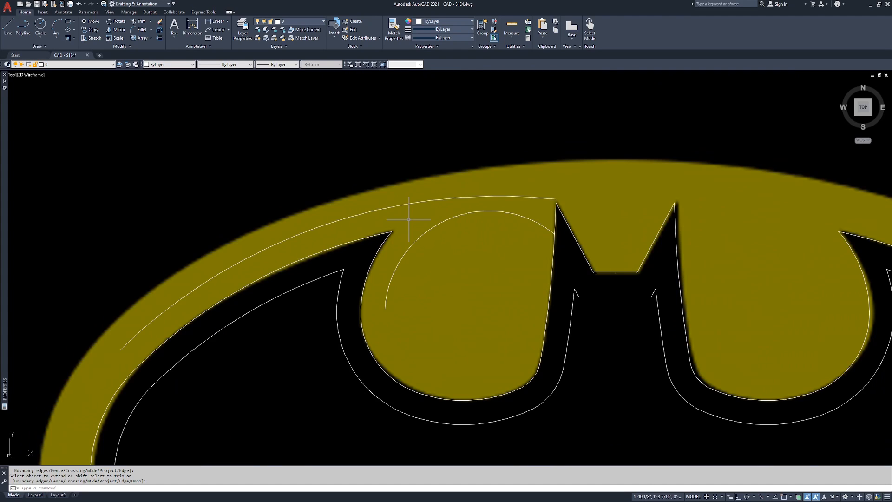
click(379, 234)
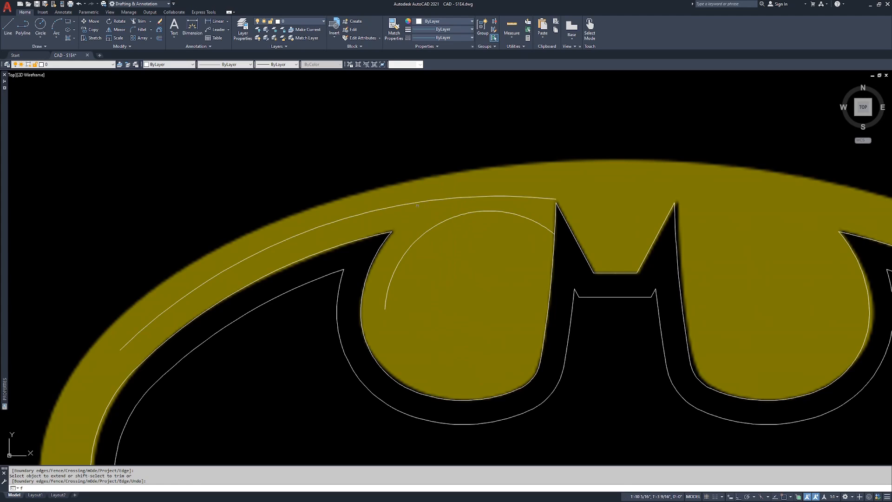
key(Escape)
text(f)
key(Return)
text(r)
key(Return)
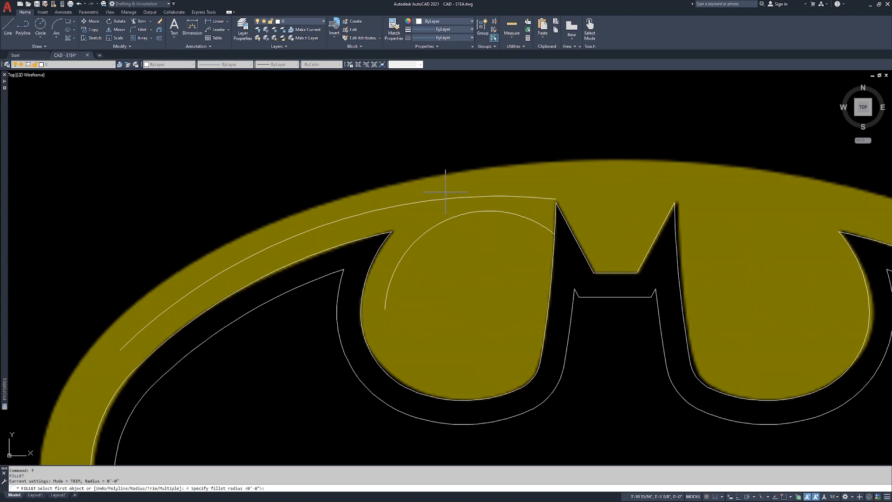
text(.5)
key(Return)
click(408, 249)
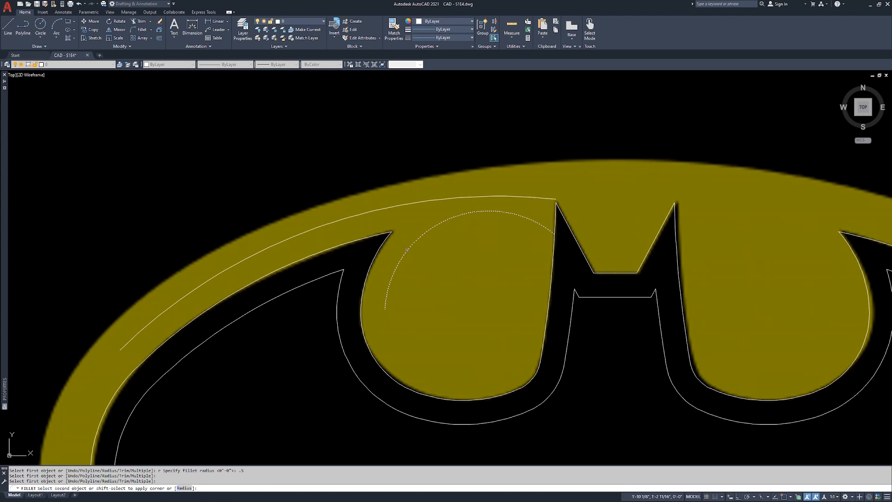
click(383, 209)
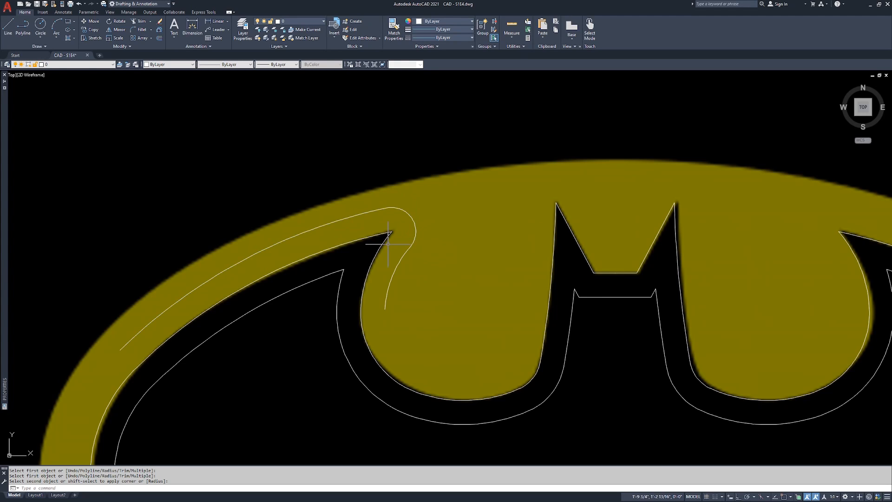
Move the two offset arcs and their fillet horizontally to the left, outside the logo, with Ortho on
key(Escape)
text(m)
key(Return)
click(386, 211)
click(386, 210)
click(403, 262)
key(Return)
click(407, 260)
key(F8)
click(123, 246)
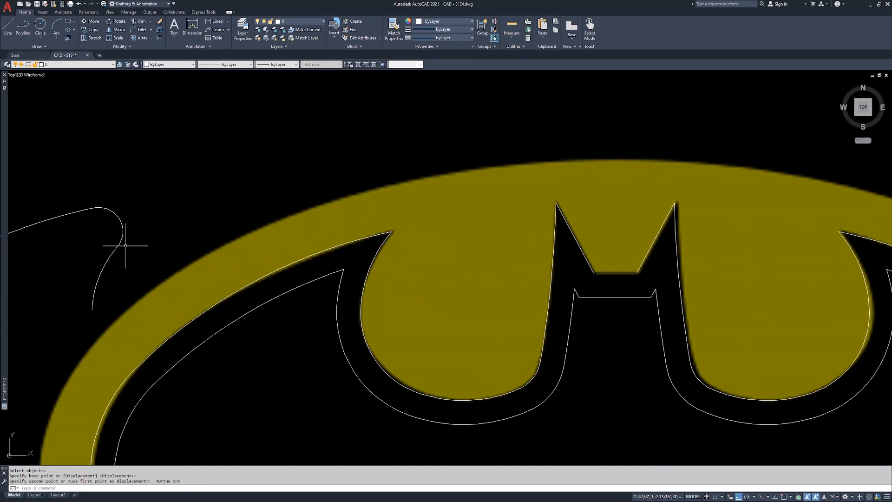
middle_drag(123, 246, 195, 243)
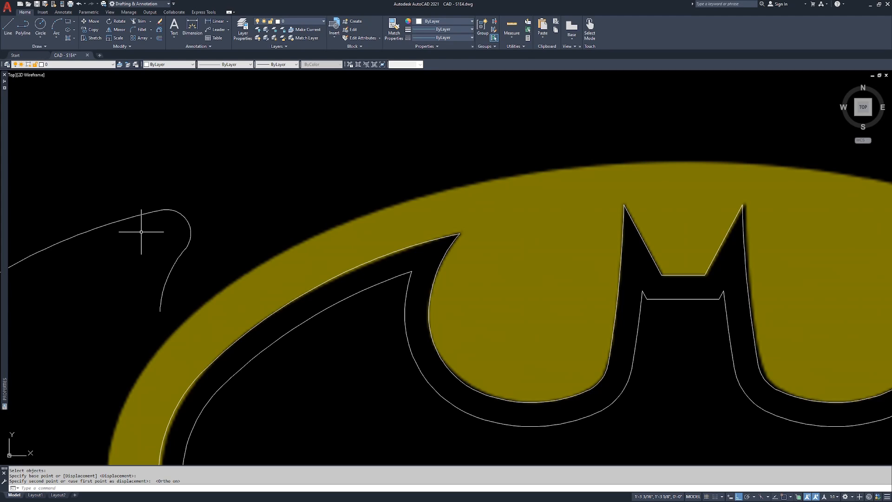
text(o)
key(Return)
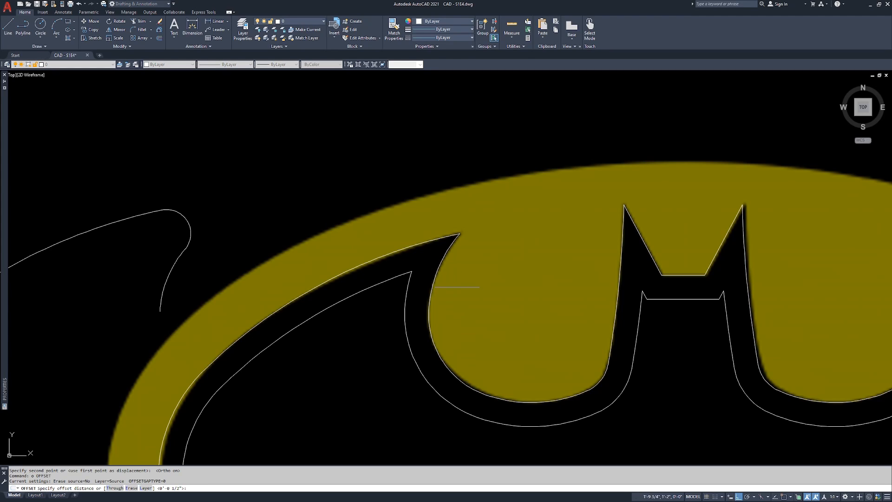
key(Return)
key(Escape)
key(Escape)
key(Escape)
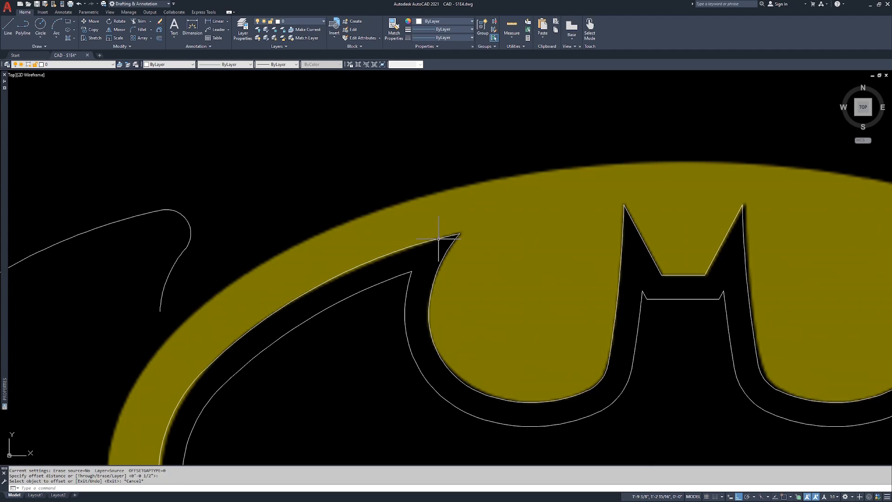
Join the bat outline segments that meet at the tip of the left wing
text(j)
key(Return)
click(469, 215)
click(420, 265)
Offset the joined bat outline outward by 1/2"
middle_drag(442, 372, 424, 225)
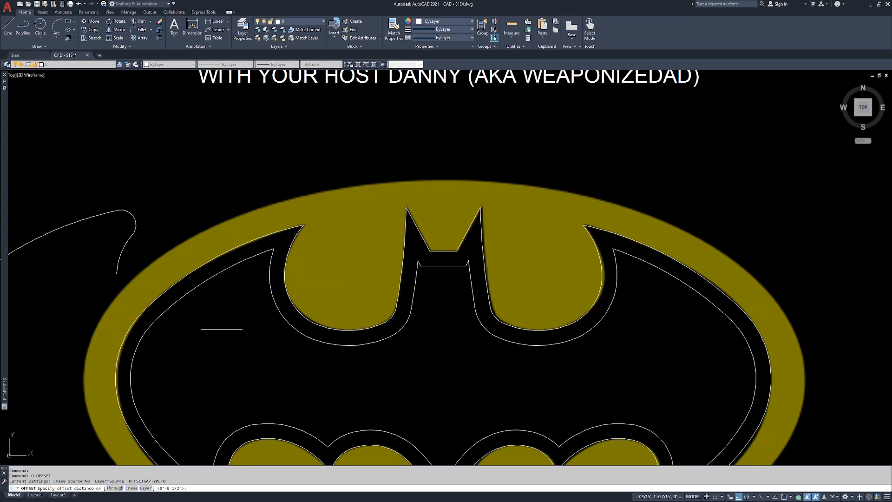
key(Return)
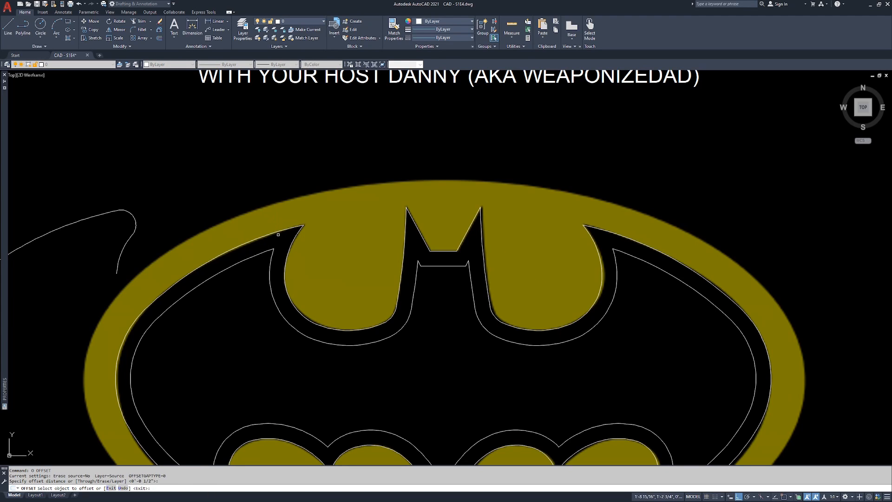
click(270, 234)
click(264, 201)
key(Return)
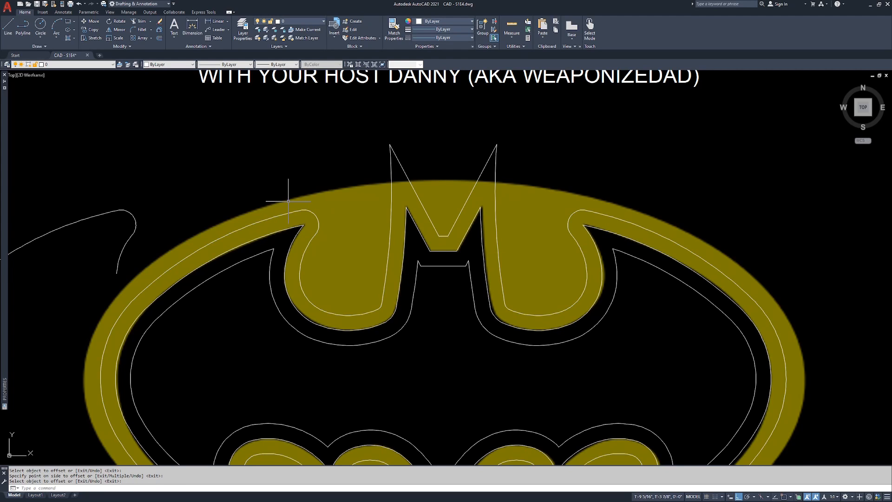
Try moving the separate filleted arcs by the fillet's centre onto the outer offset's left wing tip to compare them, and cancel the move
middle_drag(252, 202, 273, 204)
text(M)
key(Return)
click(174, 199)
click(91, 246)
key(Return)
text(CEN)
key(Return)
click(154, 212)
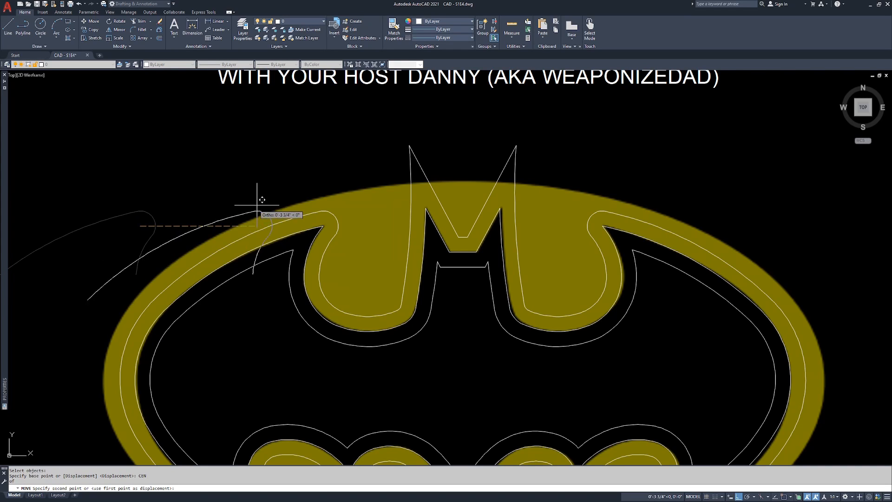
scroll(345, 210, up, 4)
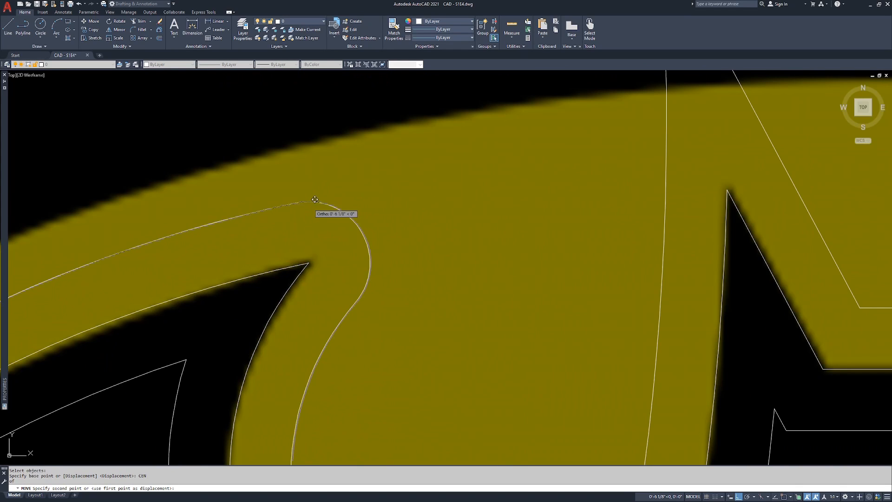
scroll(315, 199, down, 5)
key(Escape)
key(Escape)
key(Escape)
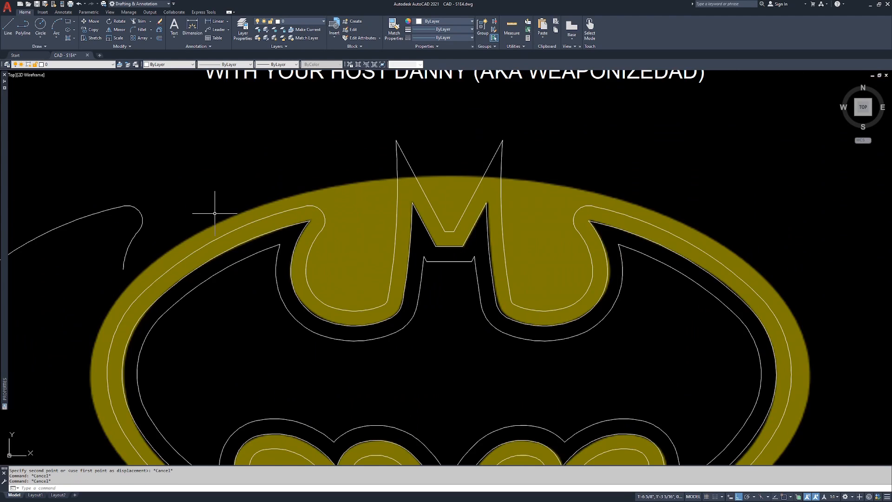
Erase the fillet arc between the two separate arcs left of the logo
scroll(214, 199, up, 1)
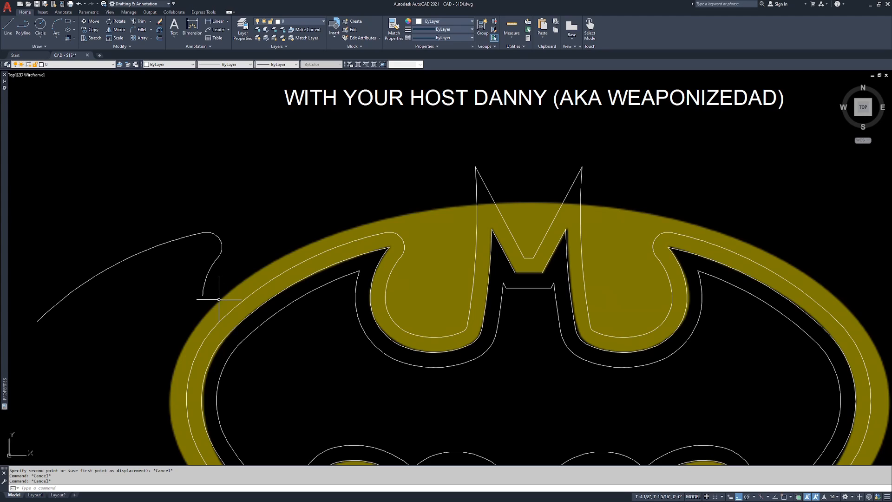
click(219, 185)
click(205, 239)
text(e)
key(Return)
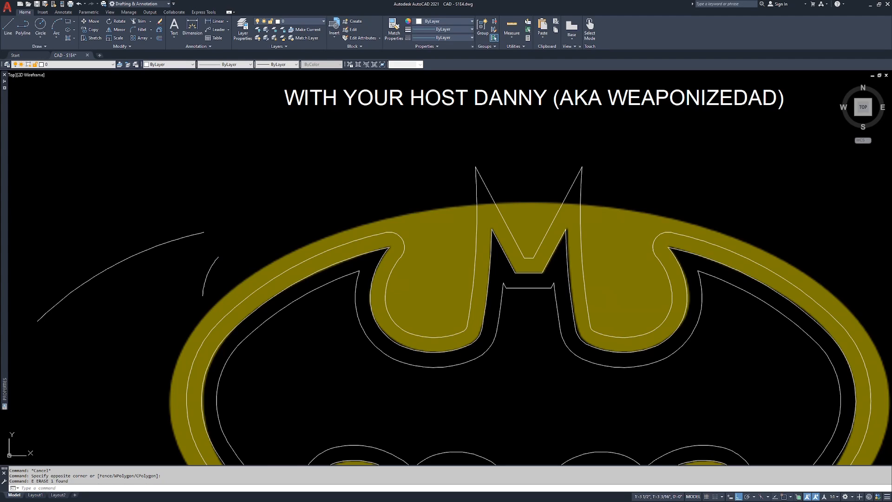
Fillet the two separate arcs left of the logo with a 1/2" radius
click(221, 251)
click(211, 260)
click(205, 224)
click(195, 233)
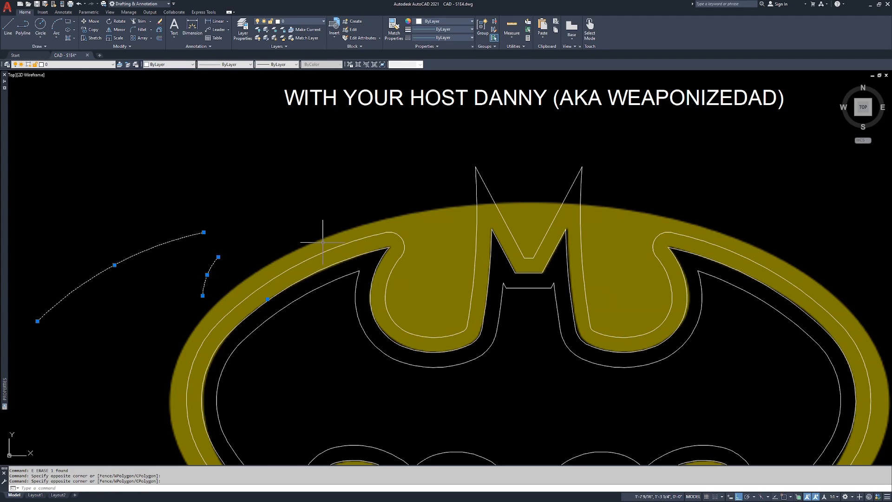
key(Escape)
text(f)
key(Return)
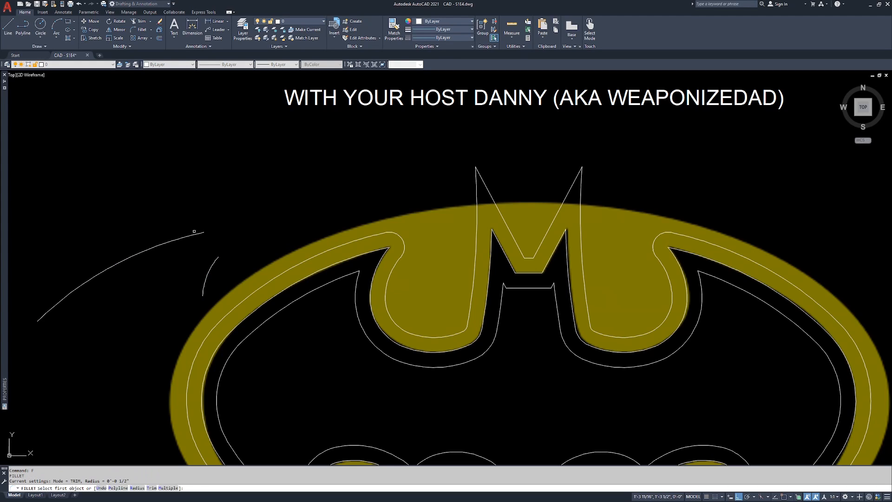
click(191, 235)
click(214, 266)
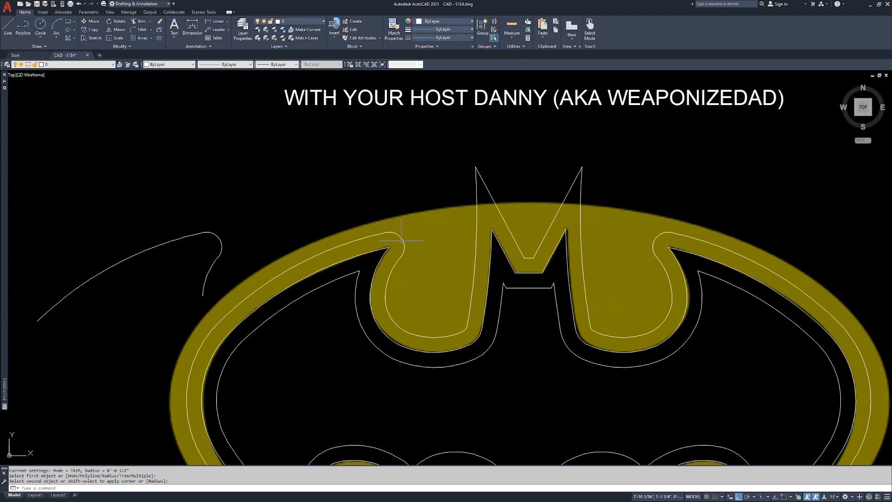
Erase the two separate arcs and their fillet left of the logo
click(229, 224)
click(169, 255)
click(230, 213)
click(188, 261)
text(e)
key(Return)
scroll(409, 196, down, 2)
middle_drag(427, 190, 419, 203)
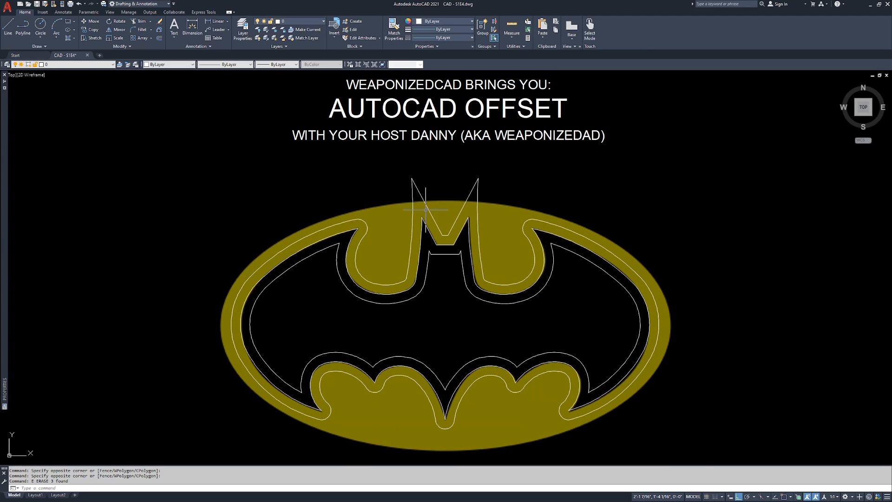